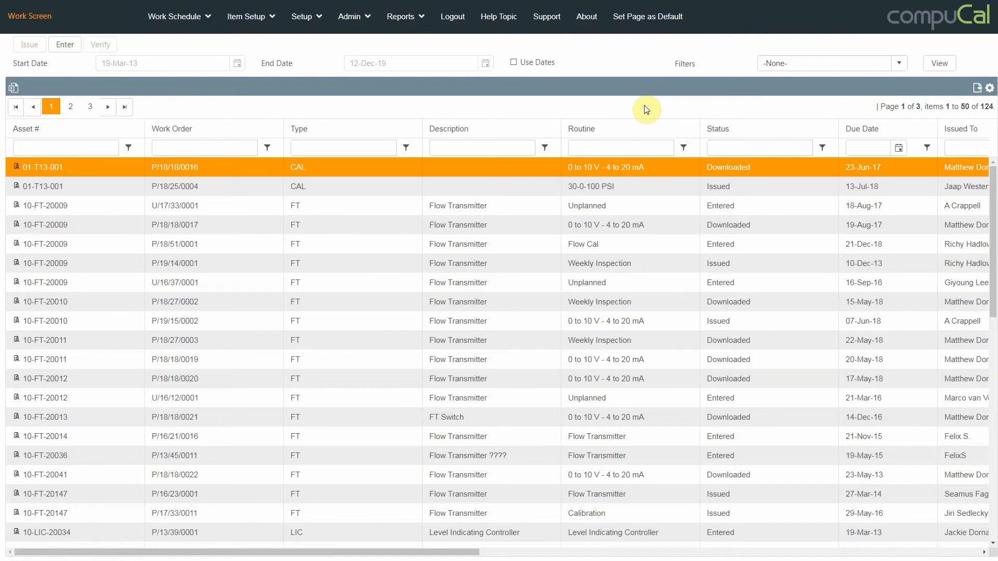
View the Issue In Bulk, Issue Unplanned and Work Request pages of the work schedule
click(200, 26)
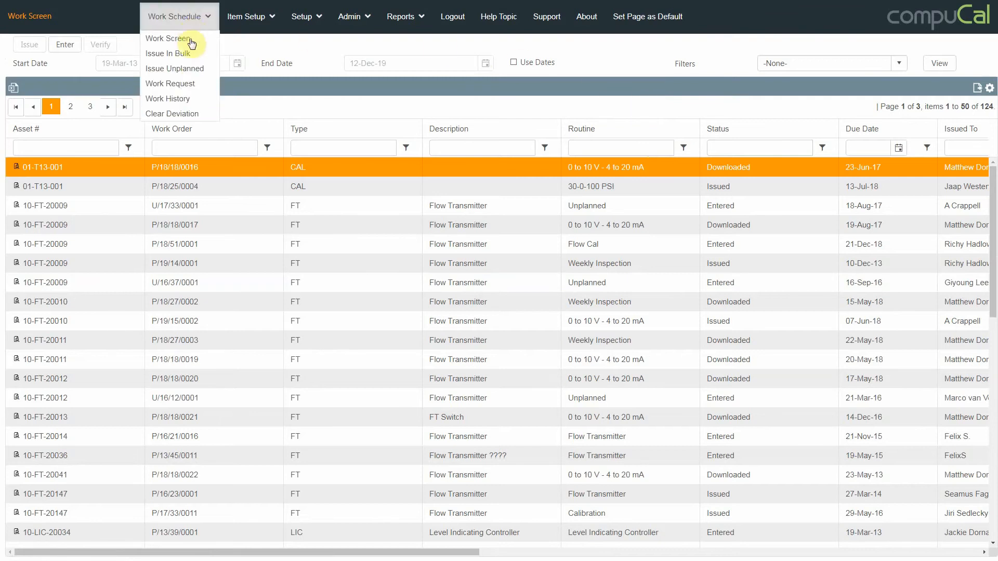
click(187, 54)
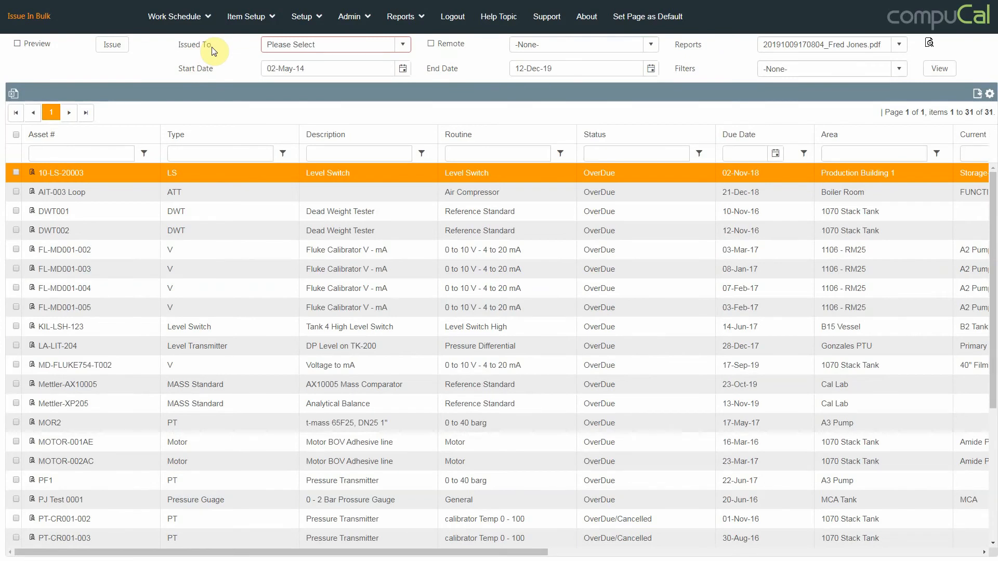
click(208, 17)
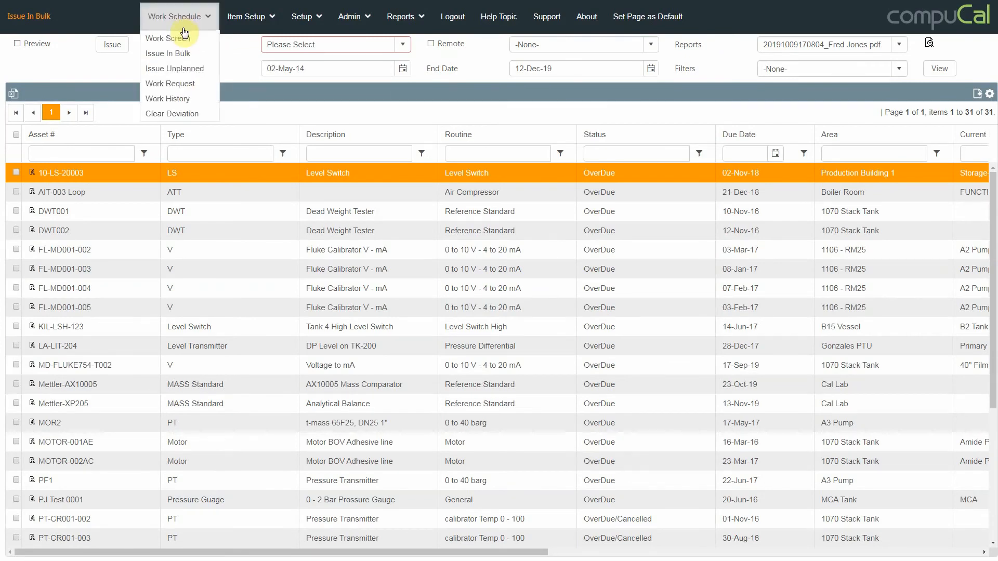
click(179, 71)
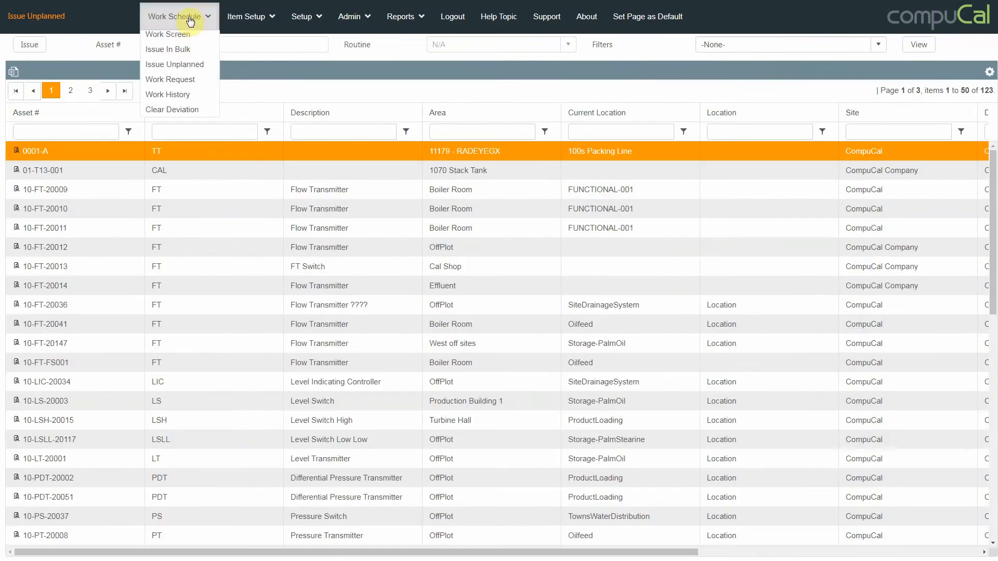
click(182, 84)
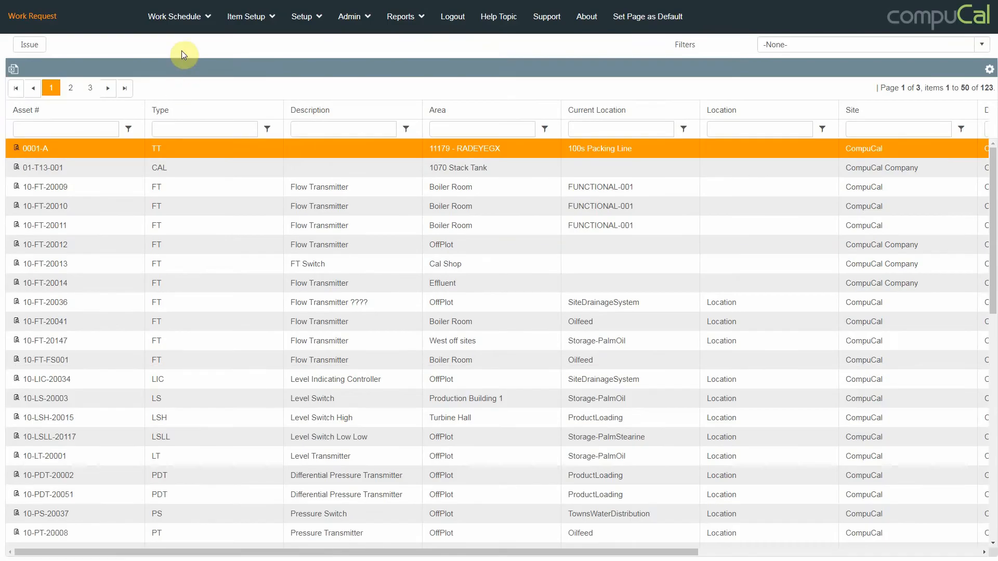
On the Work Screen, filter the asset numbers by "ep" and issue the work order for PT-RE001-10EP
mouse_move(179, 16)
click(182, 40)
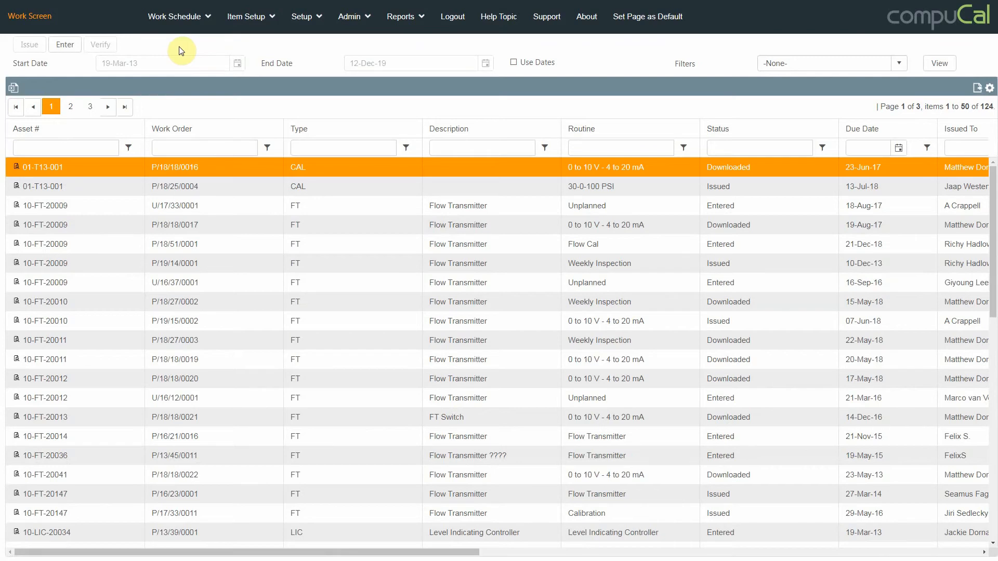
click(75, 151)
text(ep)
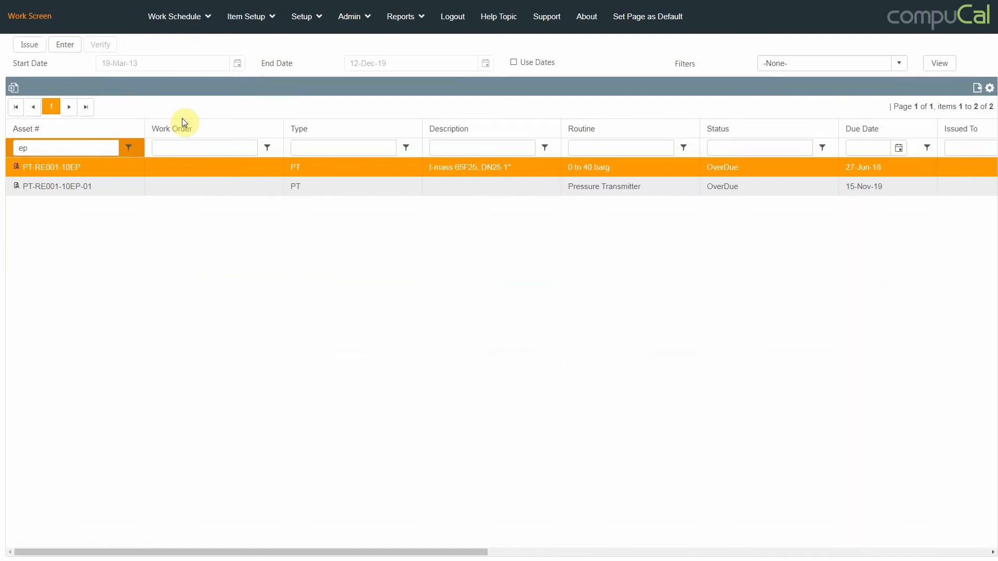
click(37, 48)
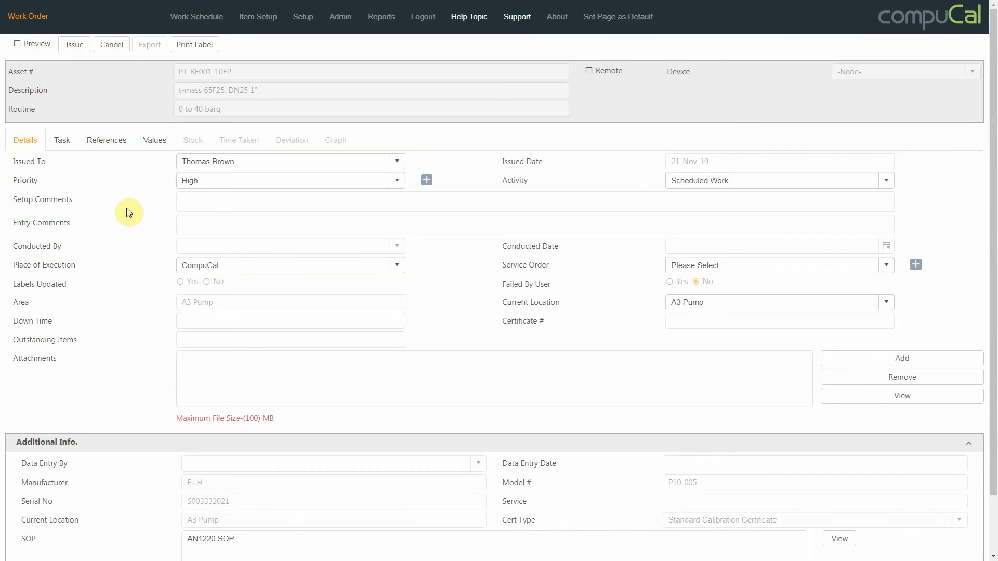
click(75, 46)
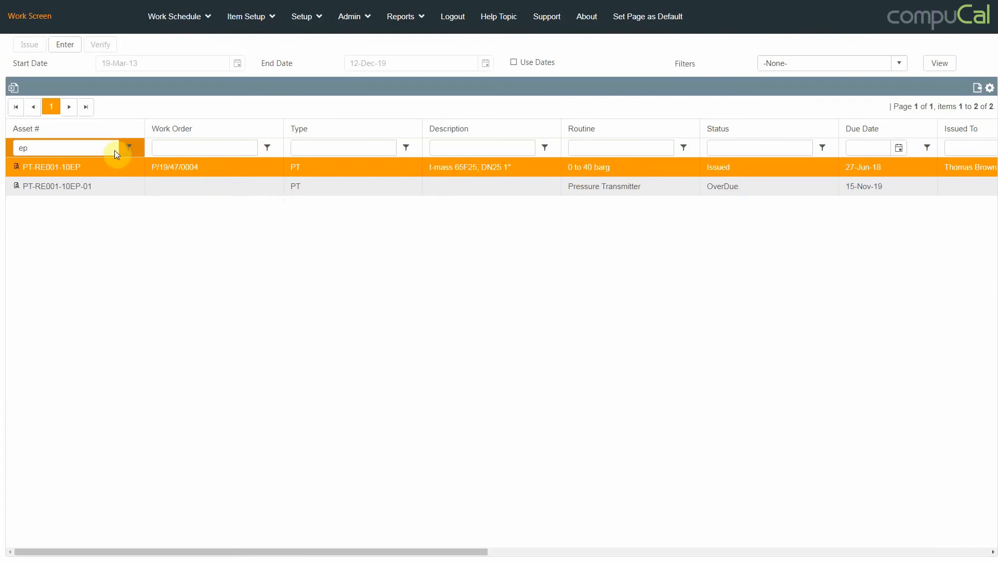
Open the issued PT-RE001-10EP work order for data entry, set Labels Updated to Yes and enter "Additional comments" as the entry comment
click(72, 47)
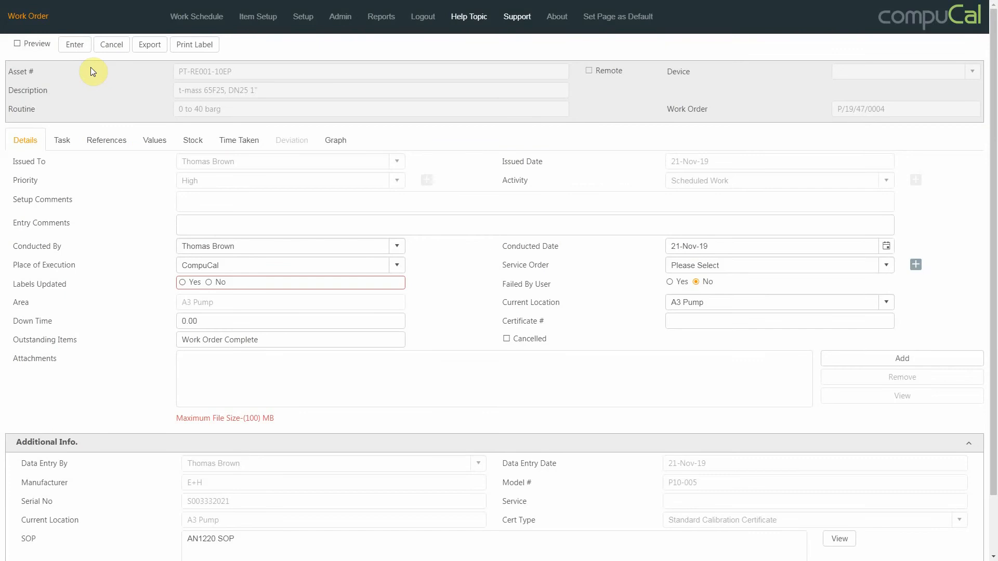
click(181, 283)
click(185, 226)
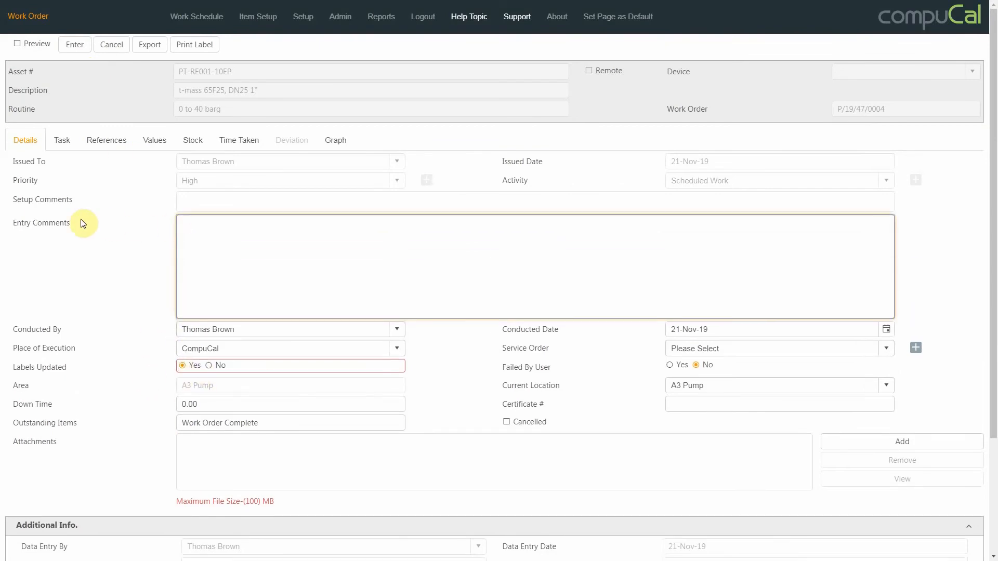
text(A)
key(Caps_Lock)
text(dditional comments)
Select AN1220 SOP in the SOP list of the work order's additional information
scroll(81, 231, down, 1)
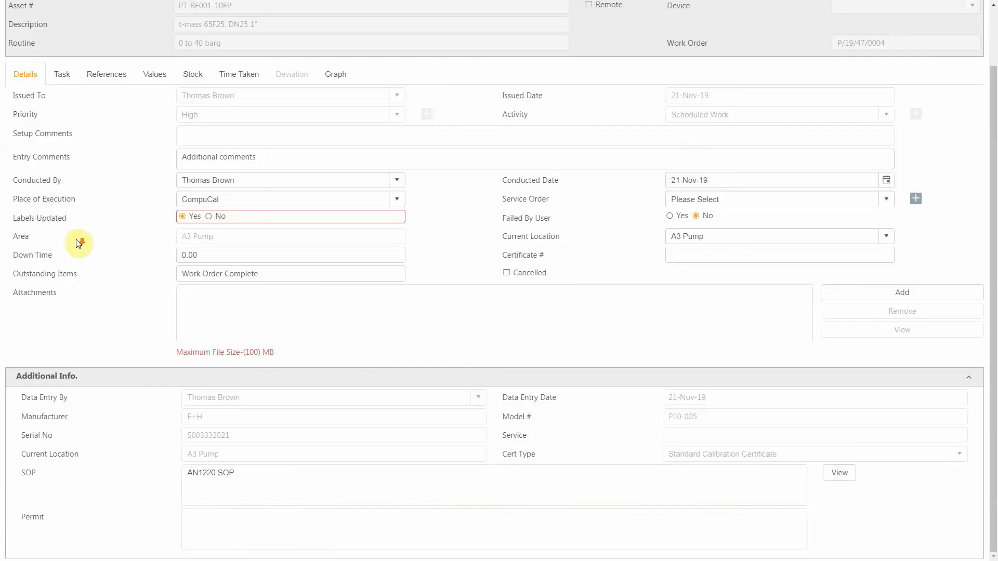
click(261, 474)
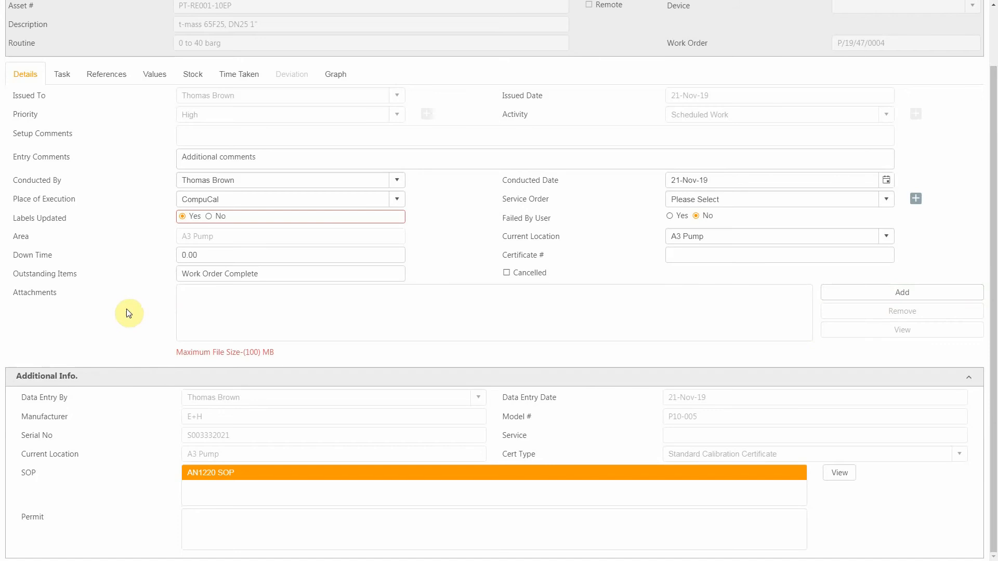
scroll(127, 308, up, 2)
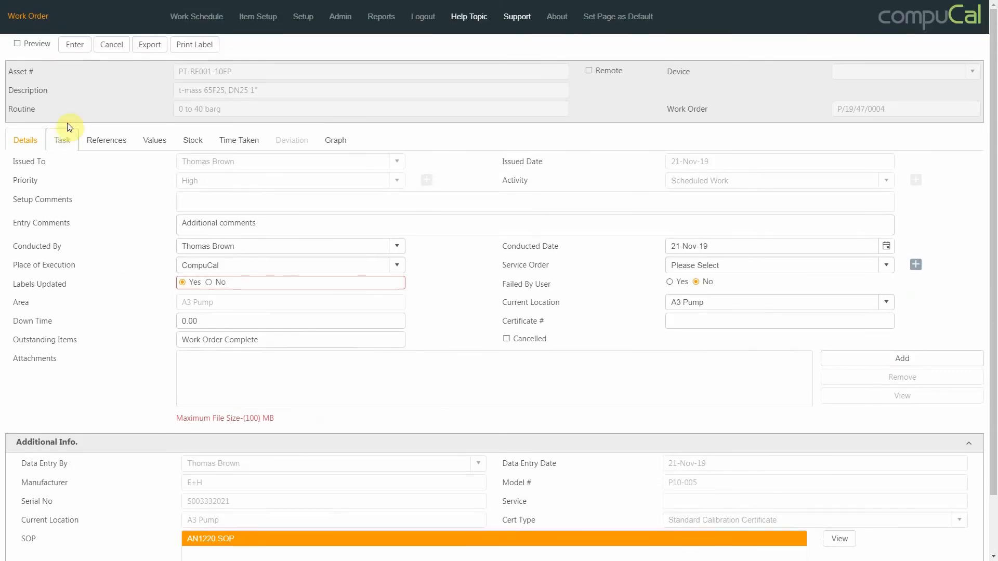
Record the Certificate task as Fail with fault Electronics failed, cause Upper Alarm Point fail and fault activity Order New Part
click(65, 149)
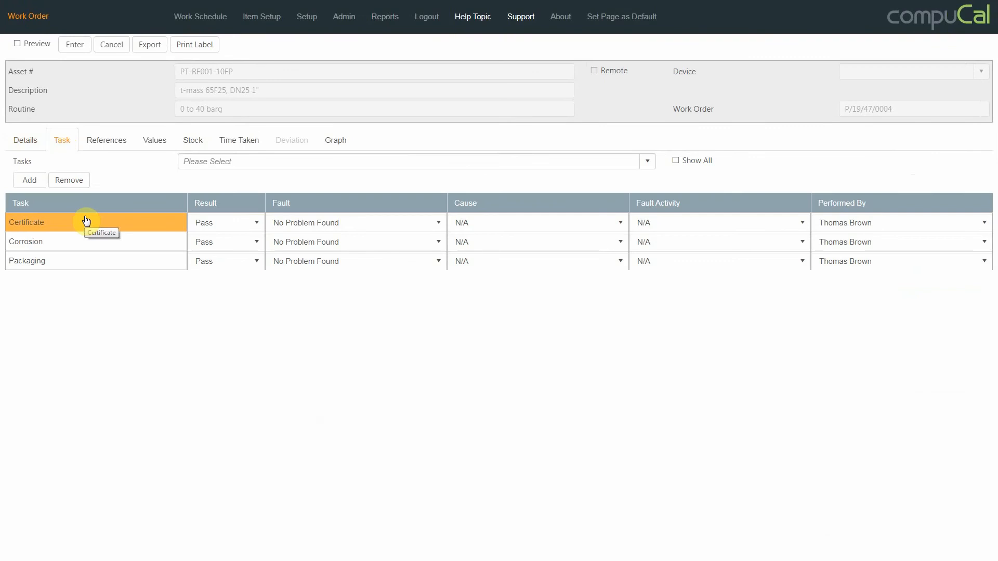
click(257, 223)
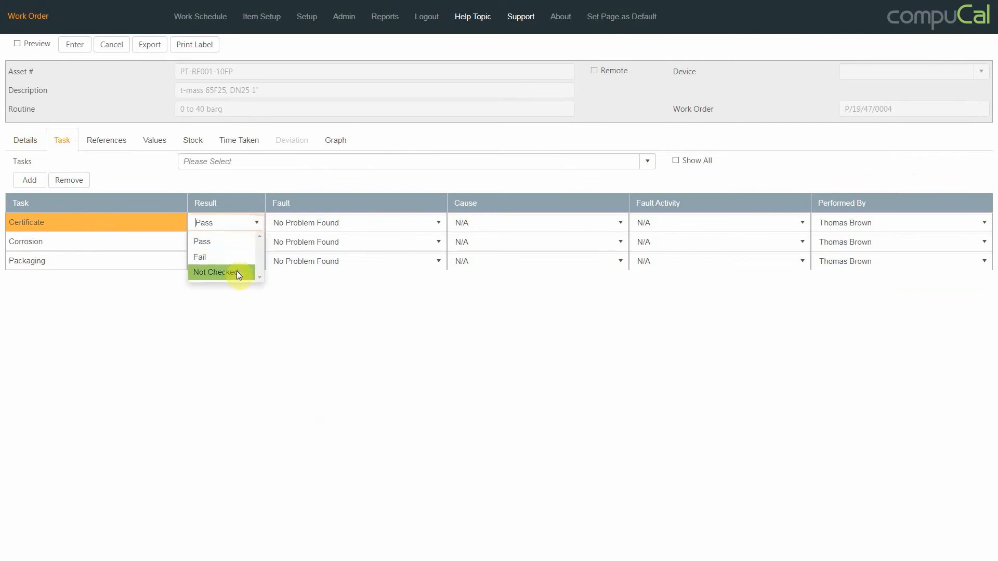
click(232, 257)
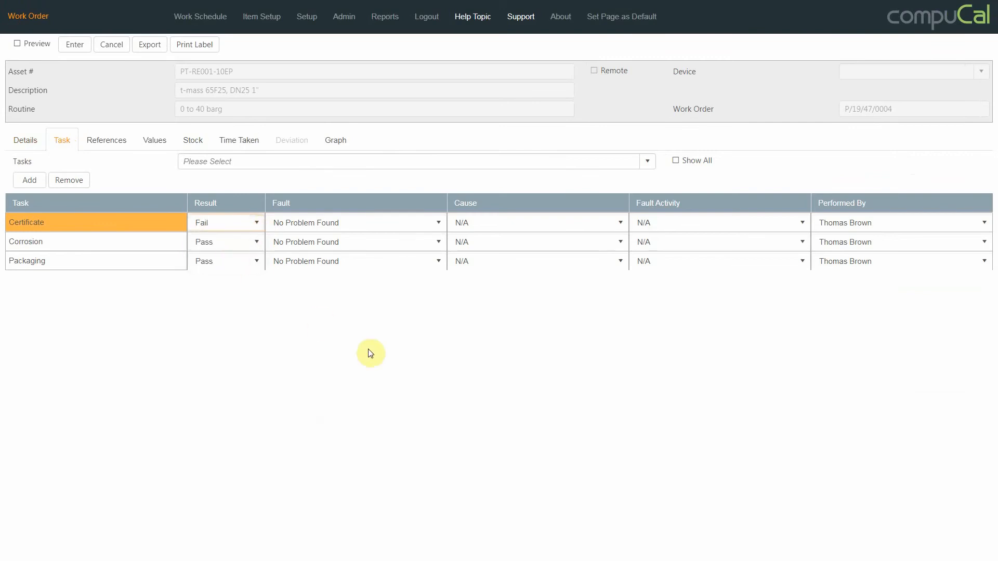
click(402, 229)
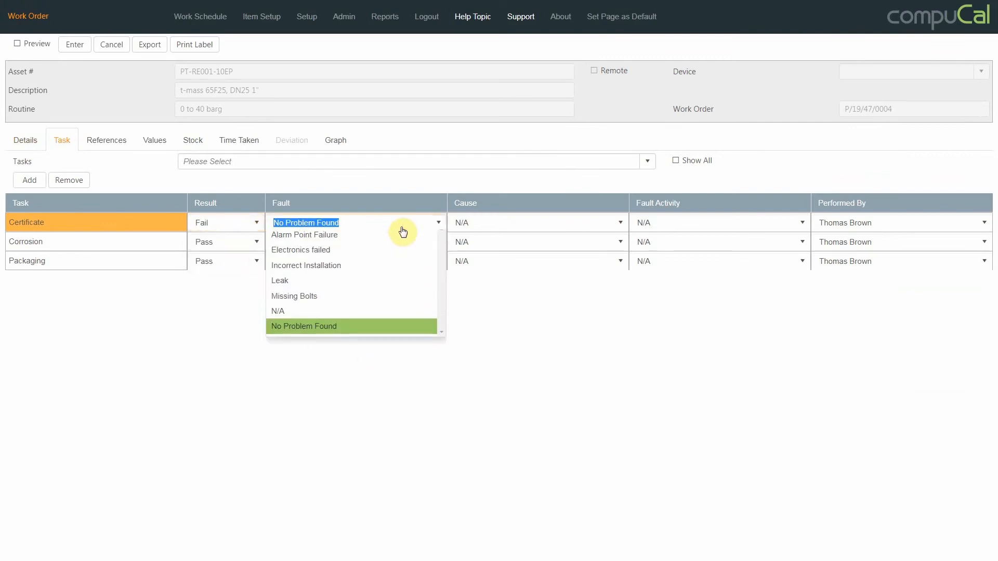
click(385, 257)
click(474, 224)
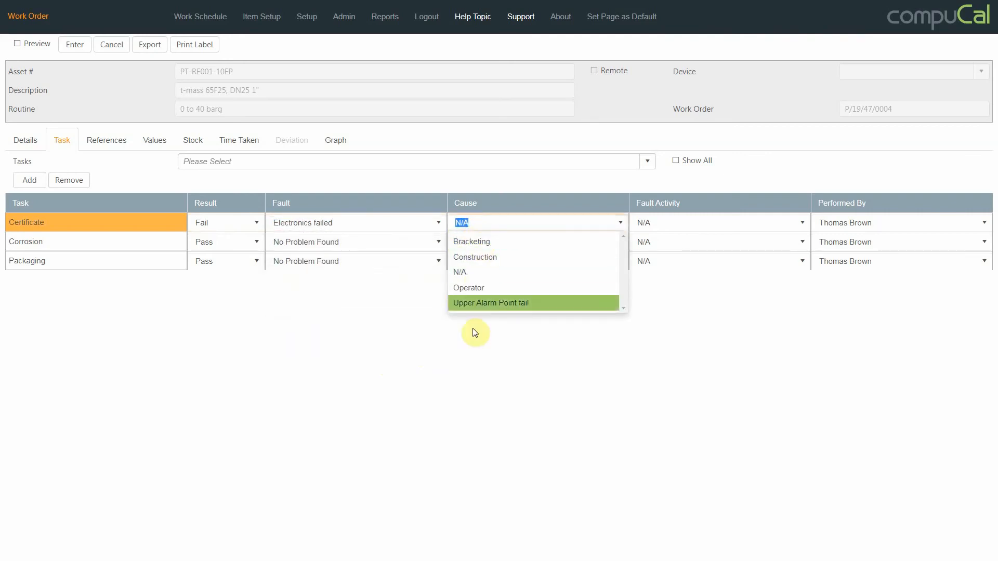
click(474, 303)
click(669, 224)
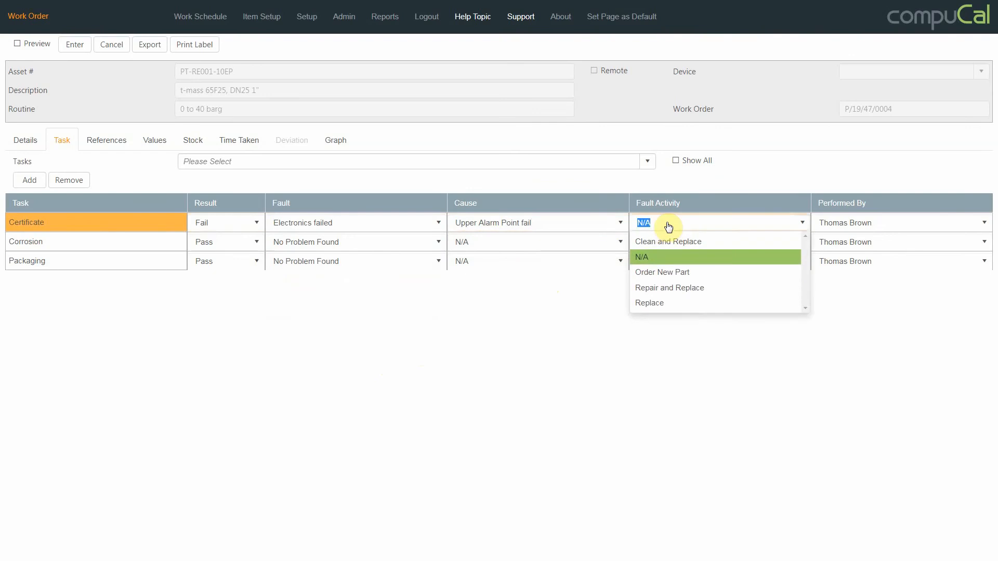
click(661, 272)
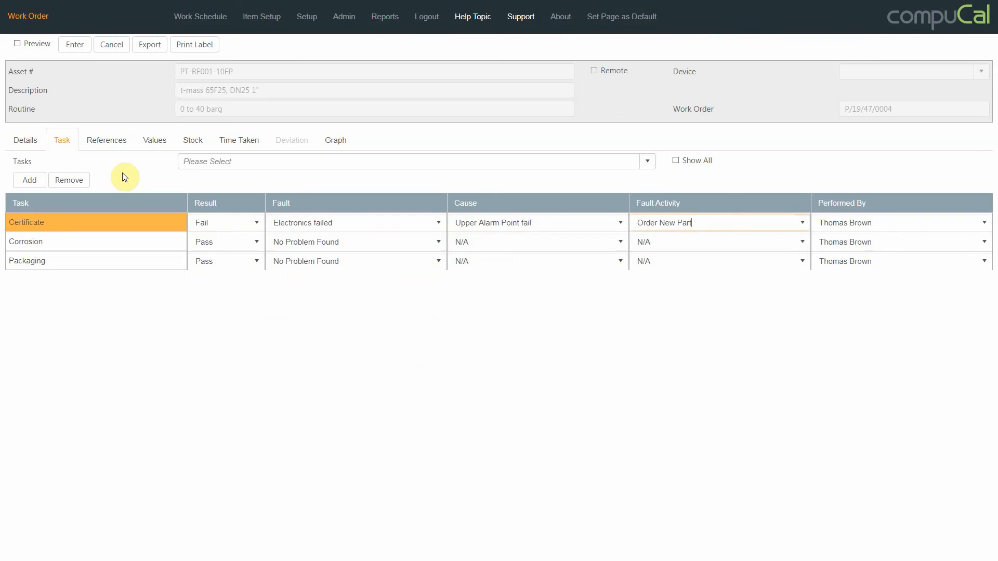
Add reference 10017 to the work order's selected references
click(106, 140)
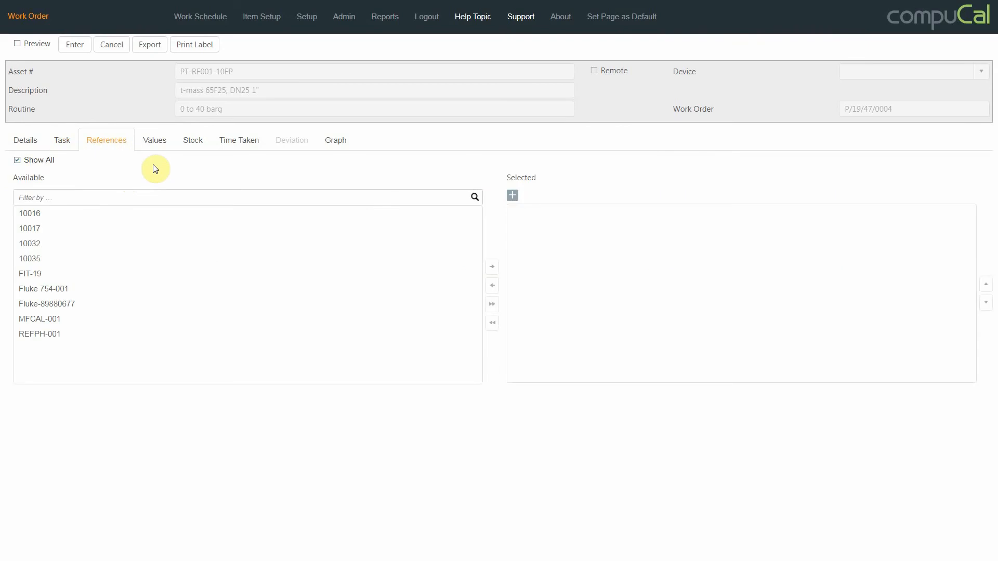
click(159, 230)
click(491, 267)
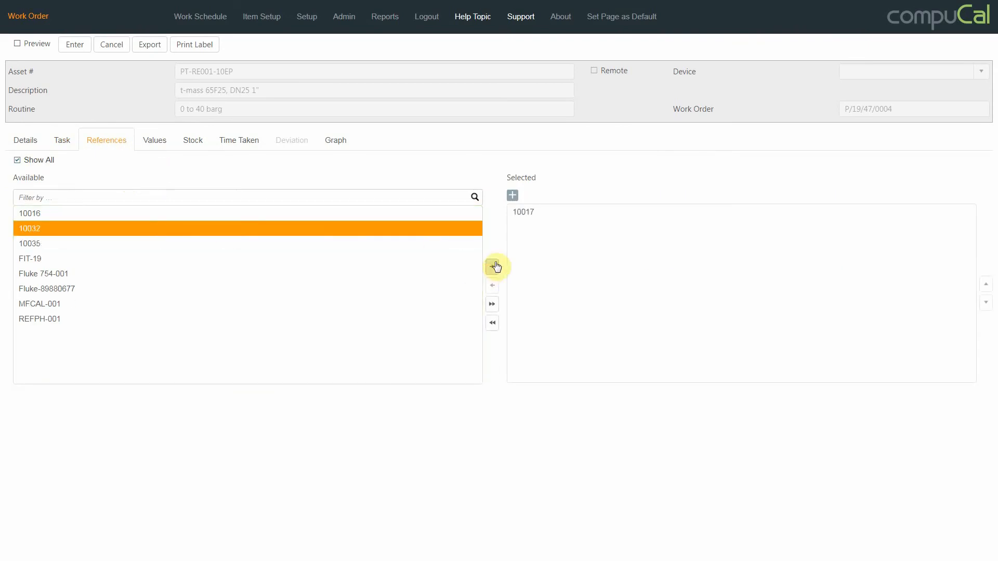
View the form for adding an unlisted reference and close it without saving
mouse_move(523, 210)
click(512, 195)
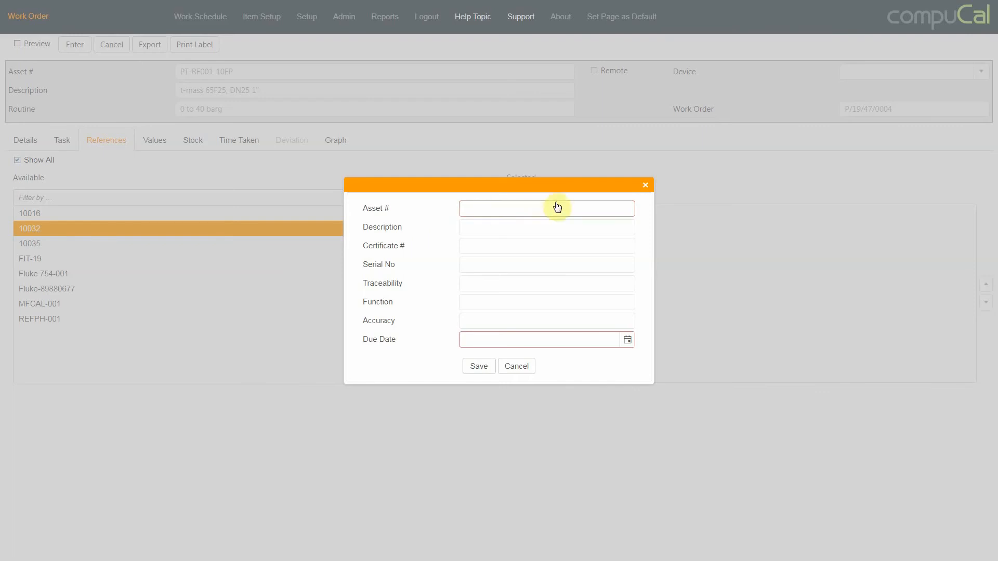
click(645, 185)
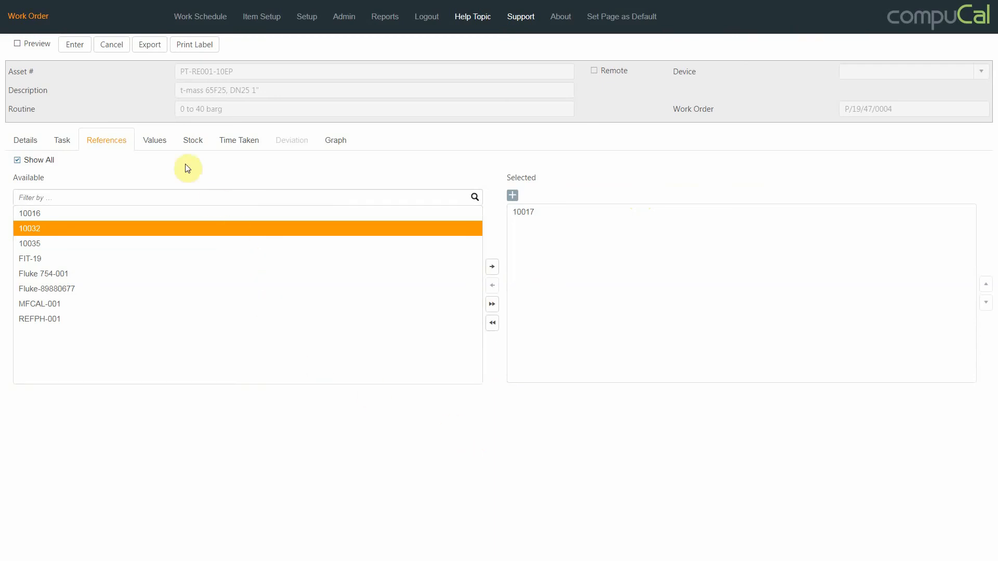
Set the output reading at the 10 barg set point to 8.17 mA in the calibration values
click(156, 140)
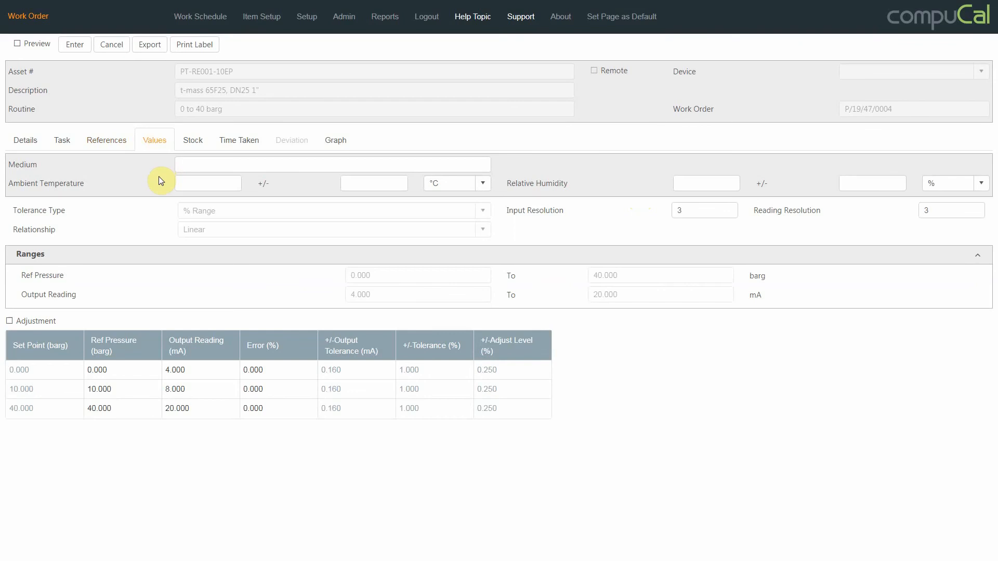
click(203, 391)
text(8.17)
key(Return)
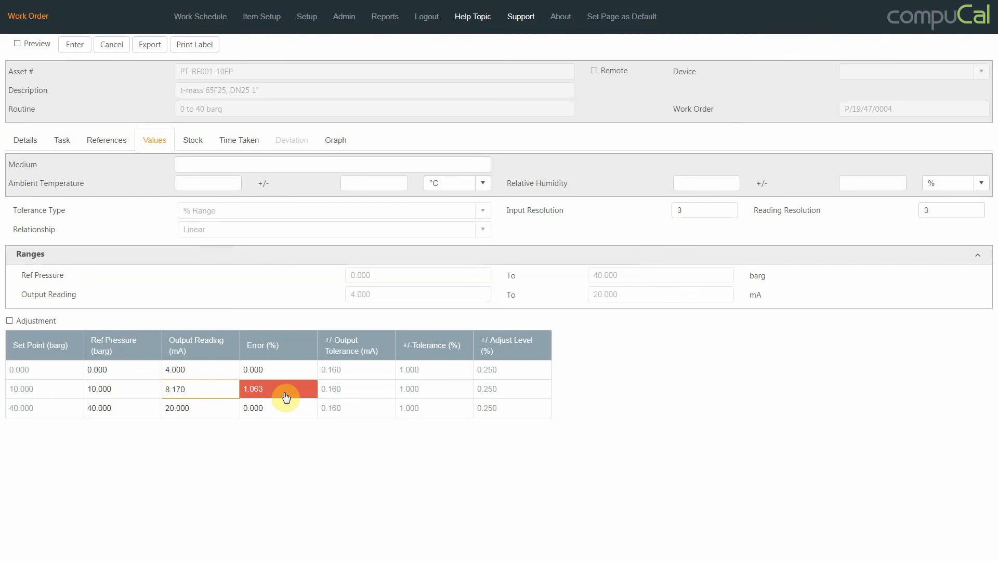
Enable Adjustment and set the post-adjustment output reading at the 10 barg set point to 8.15 mA
click(11, 321)
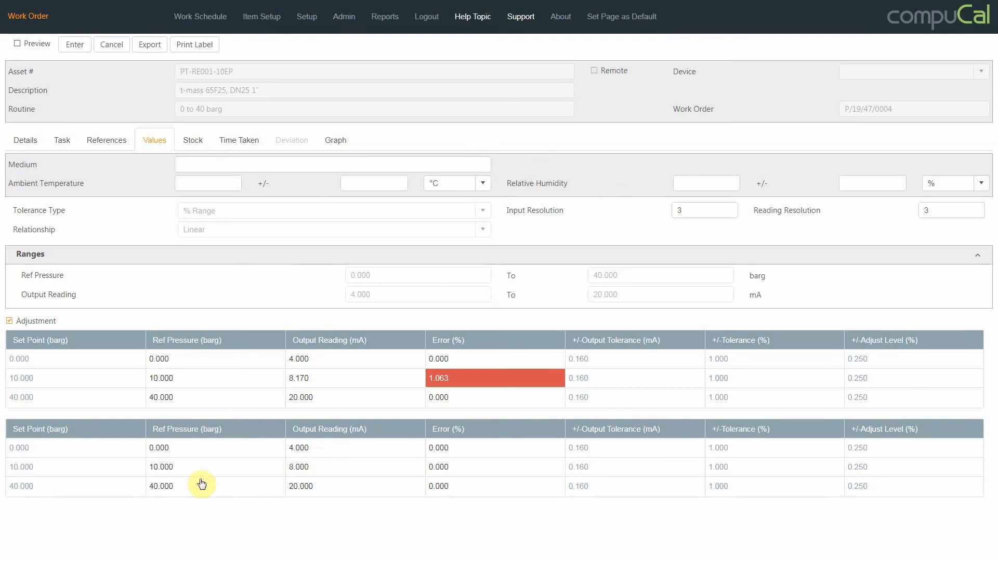
click(330, 474)
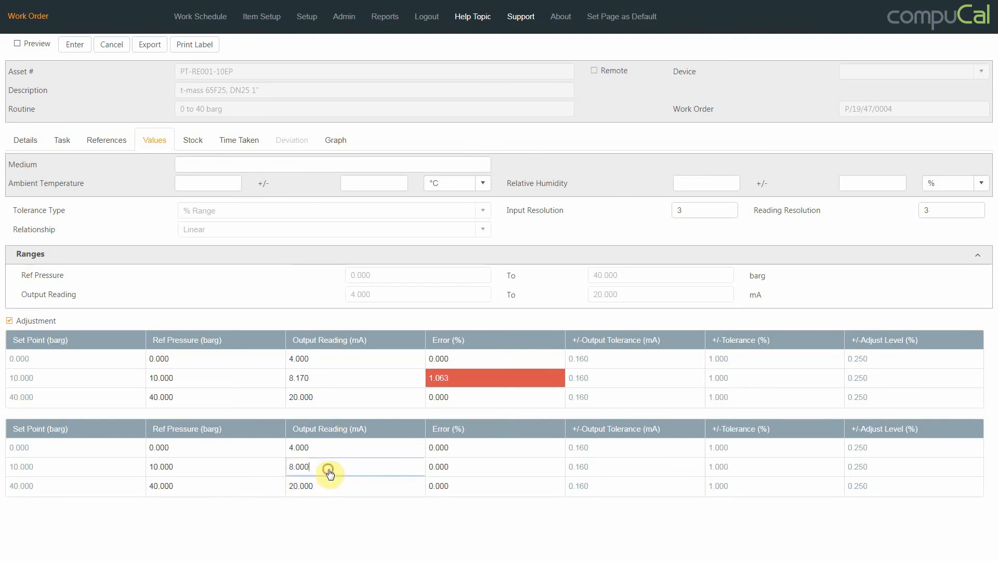
text(8.15)
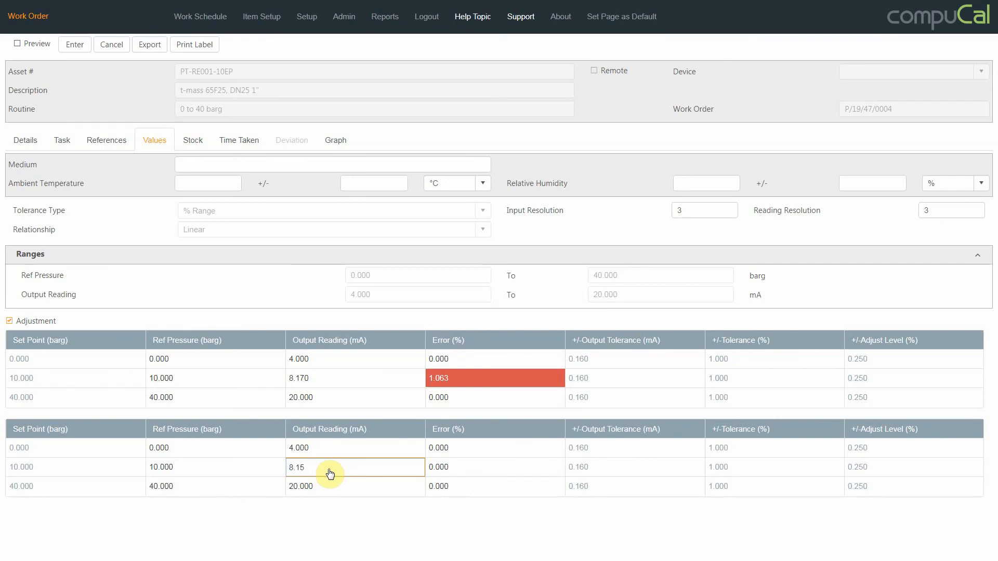
click(459, 535)
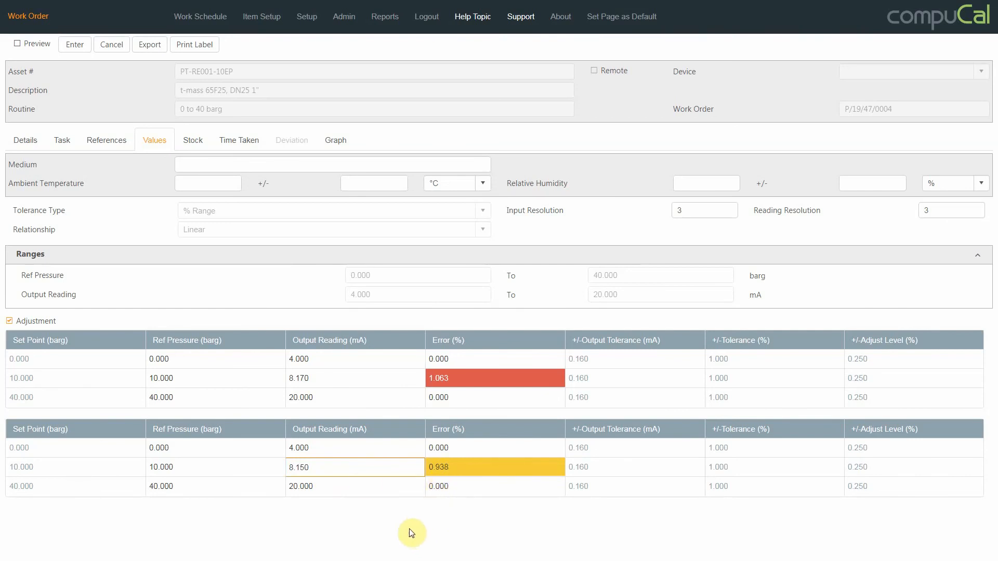
Check the work order's stock section and record a regular time of 2 for the technician under Time Taken
click(190, 146)
click(31, 211)
click(238, 139)
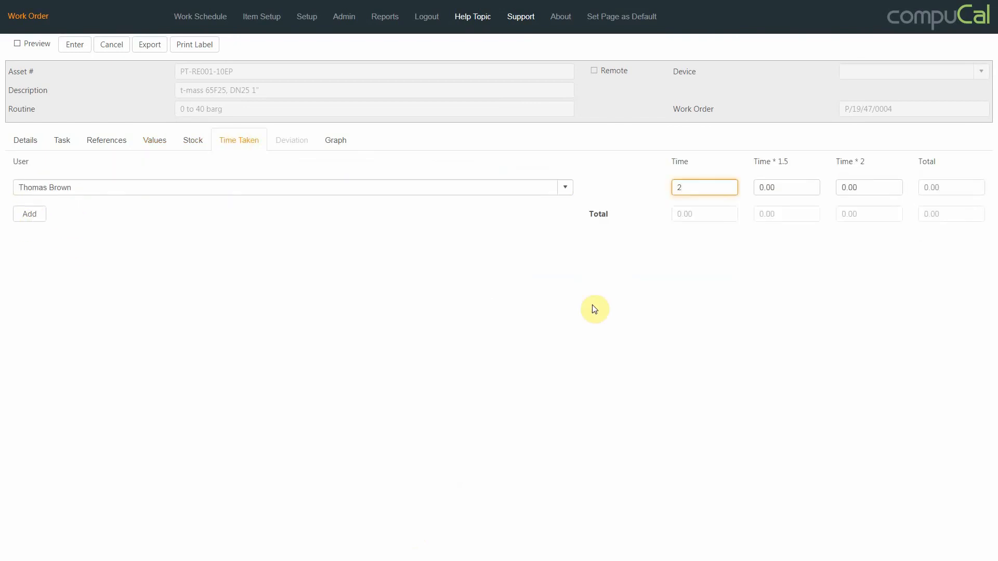
click(594, 310)
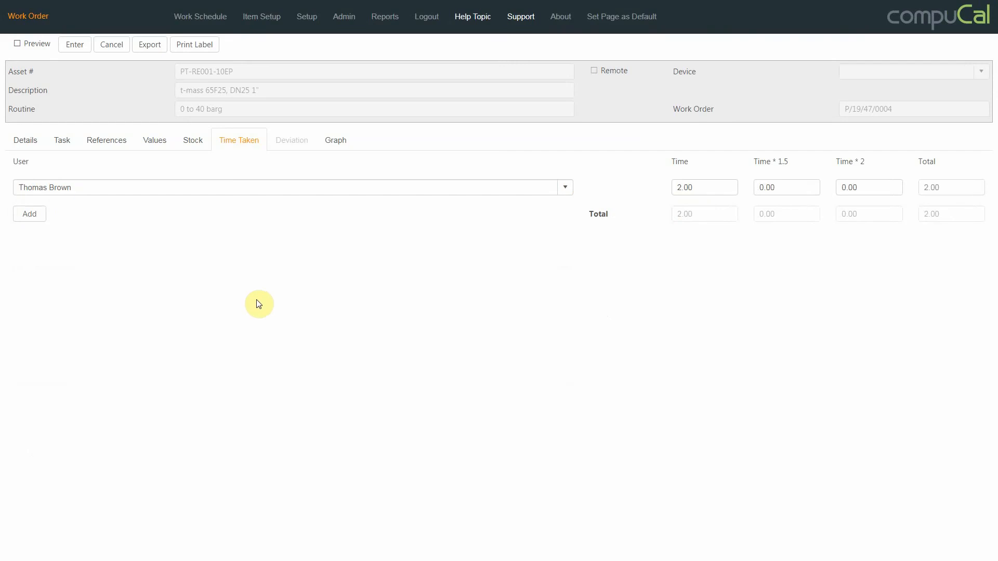
Review the points graph of the calibration errors and save the work order entry with the Full option
click(331, 138)
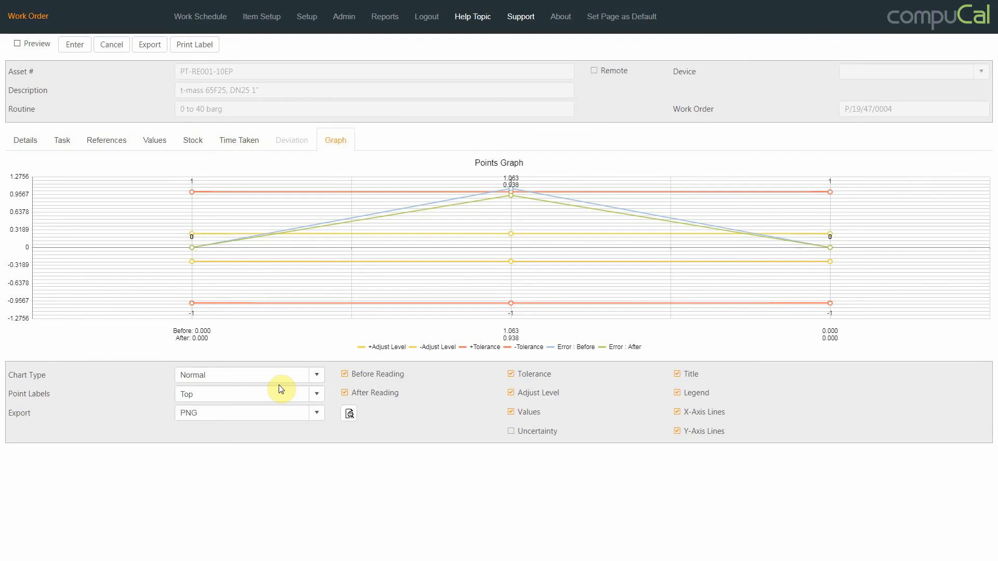
mouse_move(519, 201)
click(75, 46)
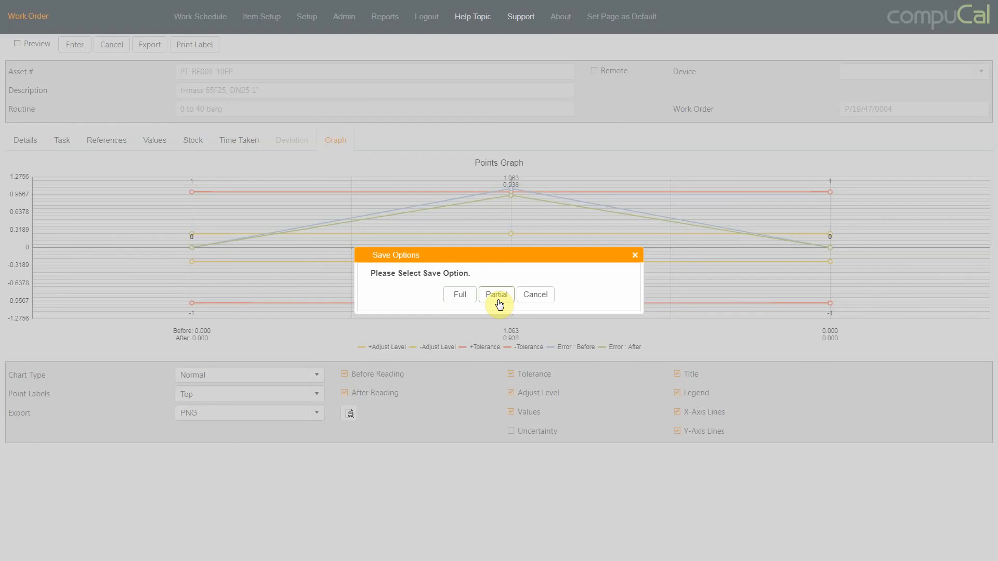
click(459, 294)
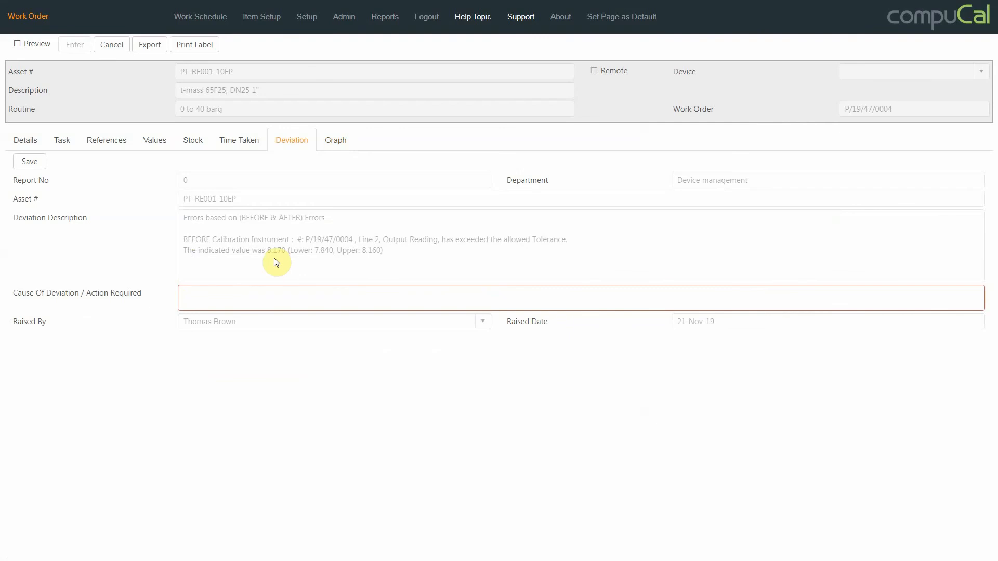
Enter "Deviation's cause" as the cause of deviation / action required and save the deviation report
click(258, 296)
text(Deviation's cause)
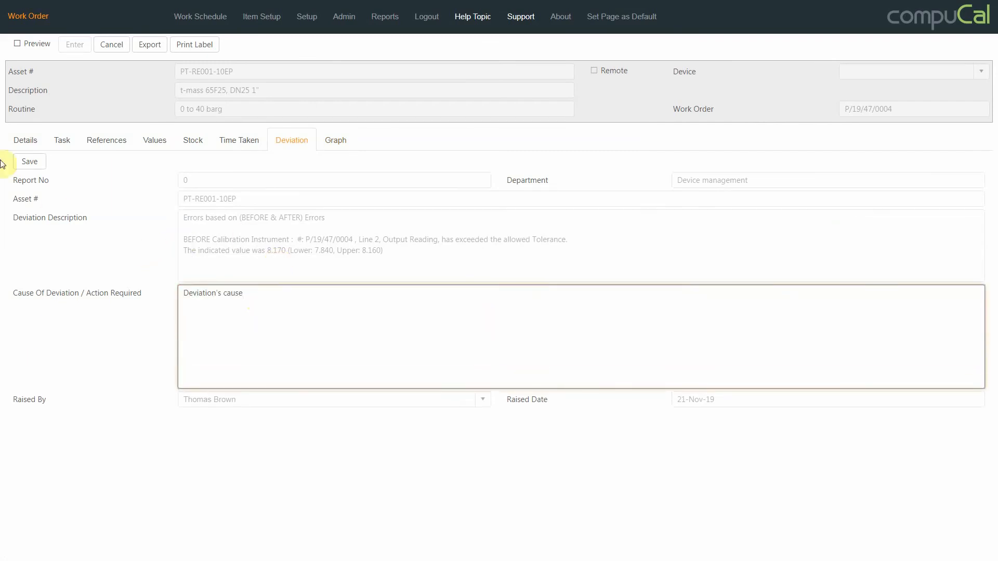
click(29, 167)
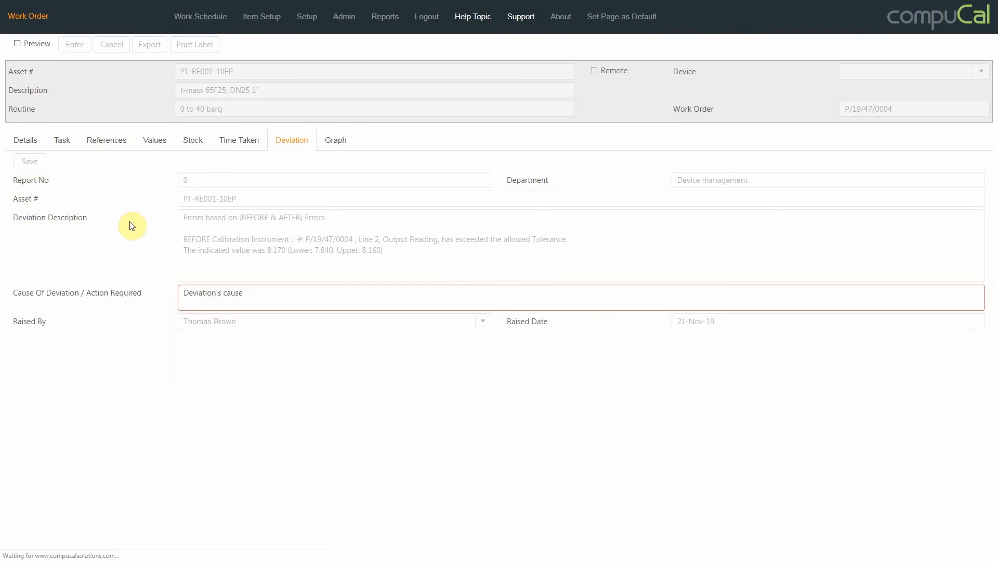